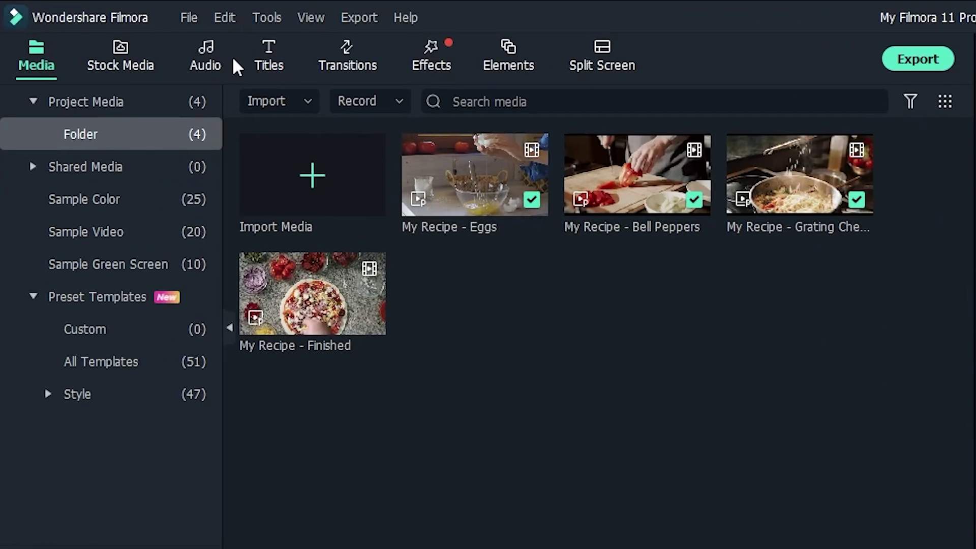
Open the PC screen recorder from File > Record Media, leaving system sound on.
left_click(139, 12)
mouse_move(279, 167)
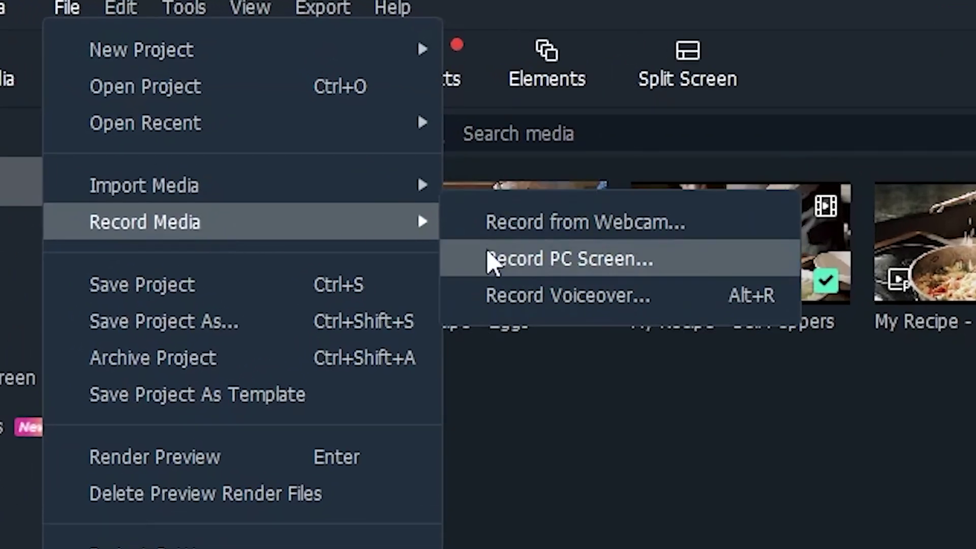
left_click(500, 260)
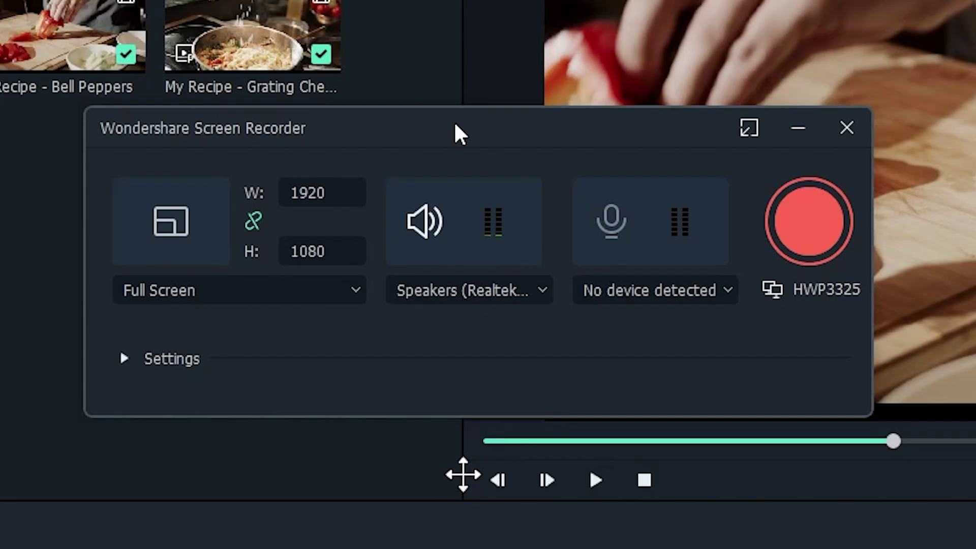
left_click(427, 222)
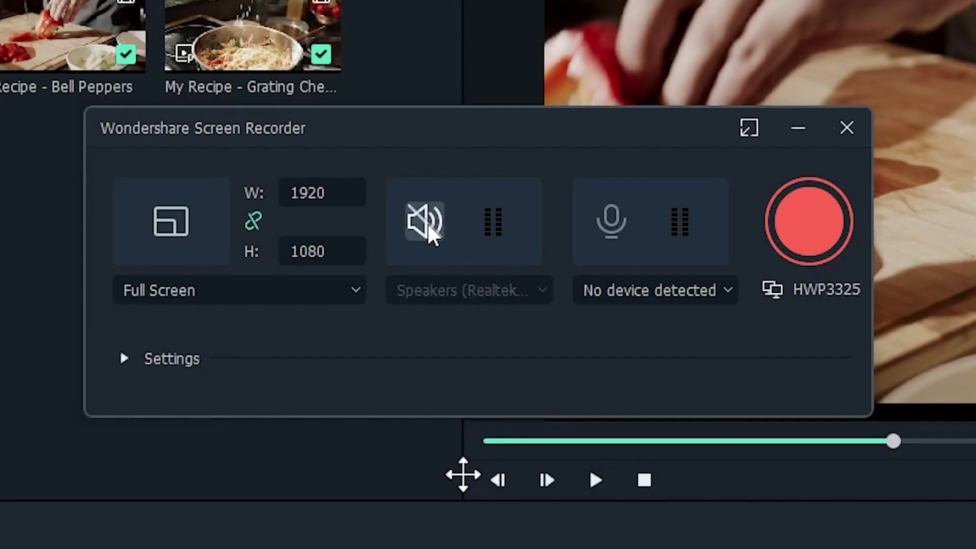
left_click(427, 222)
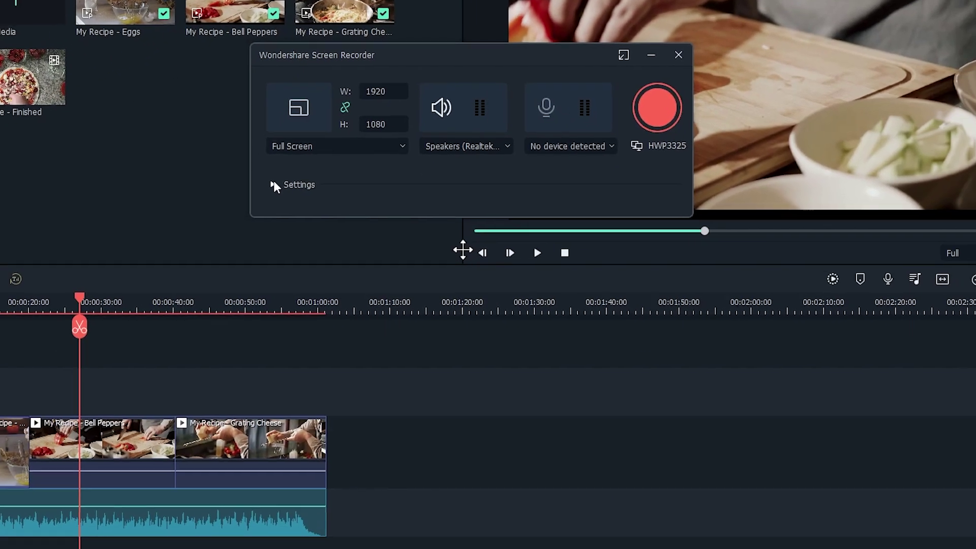
Expand the recorder settings and keep the recording quality at Best.
left_click(246, 216)
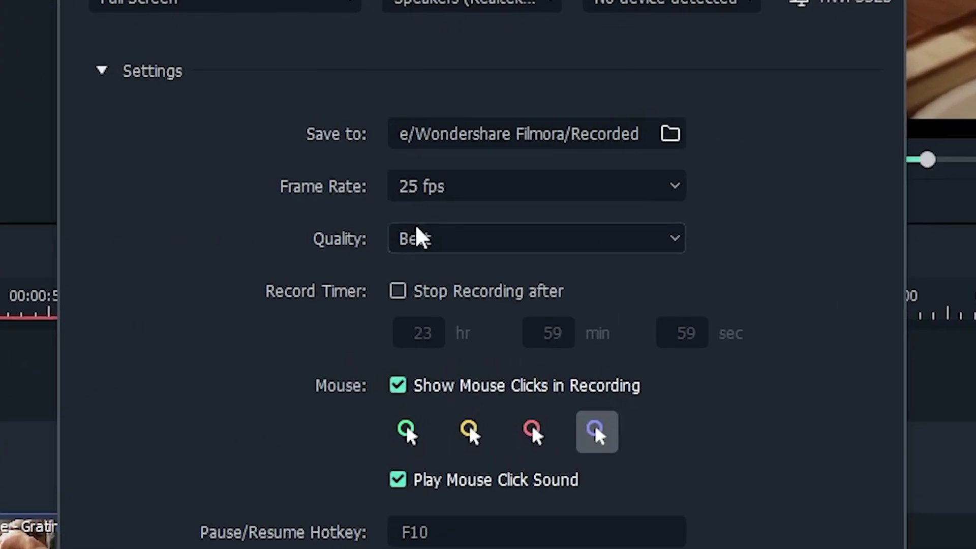
left_click(440, 259)
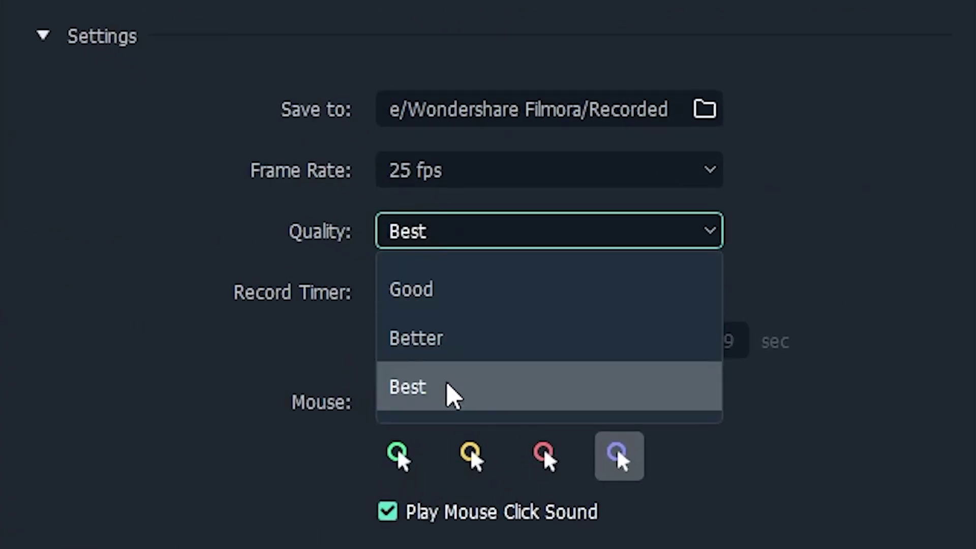
left_click(450, 399)
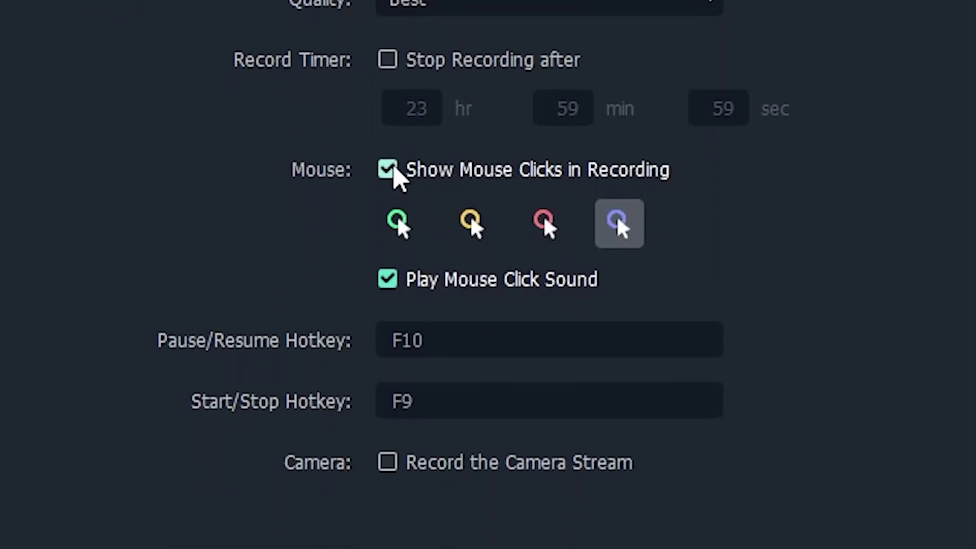
Keep Show Mouse Clicks enabled with the blue click highlight colour.
left_click(388, 167)
left_click(388, 167)
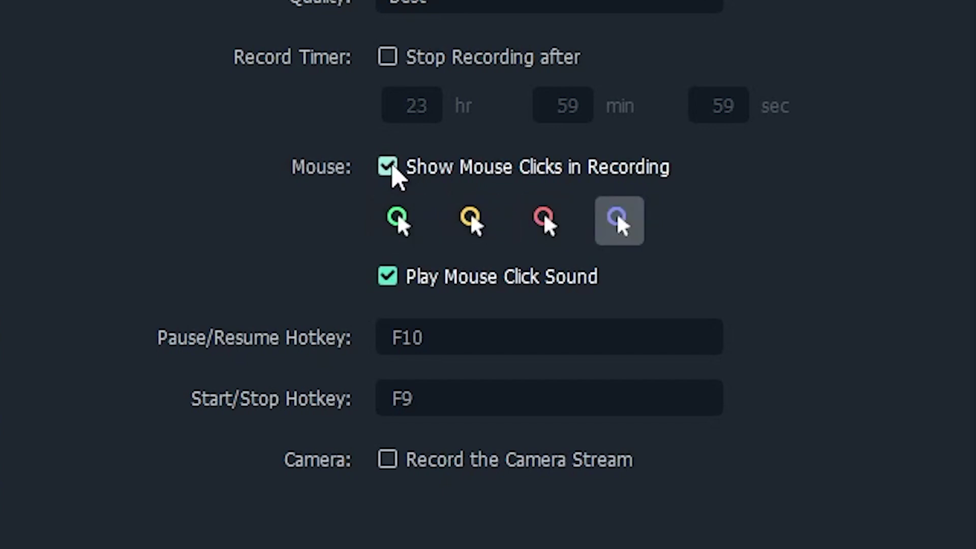
left_click(399, 221)
left_click(473, 223)
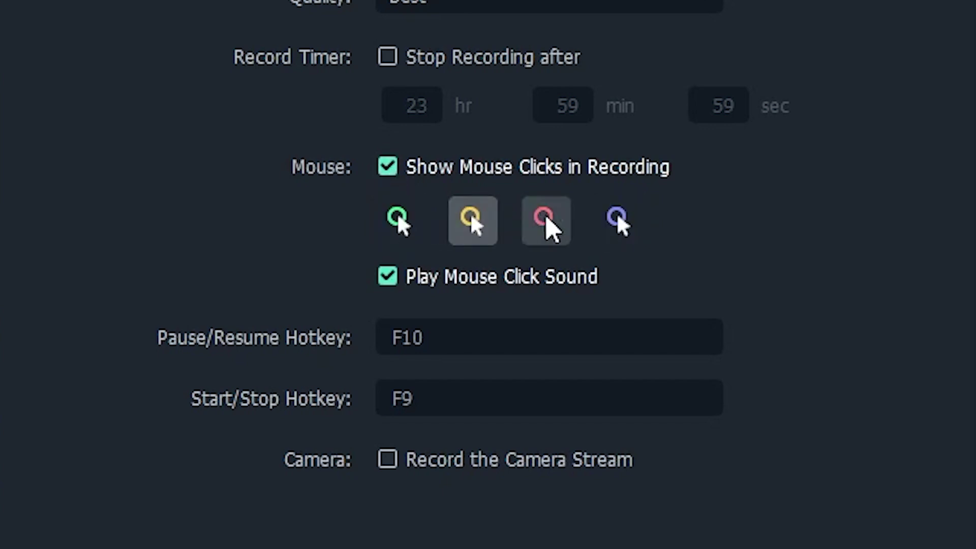
left_click(557, 219)
left_click(615, 221)
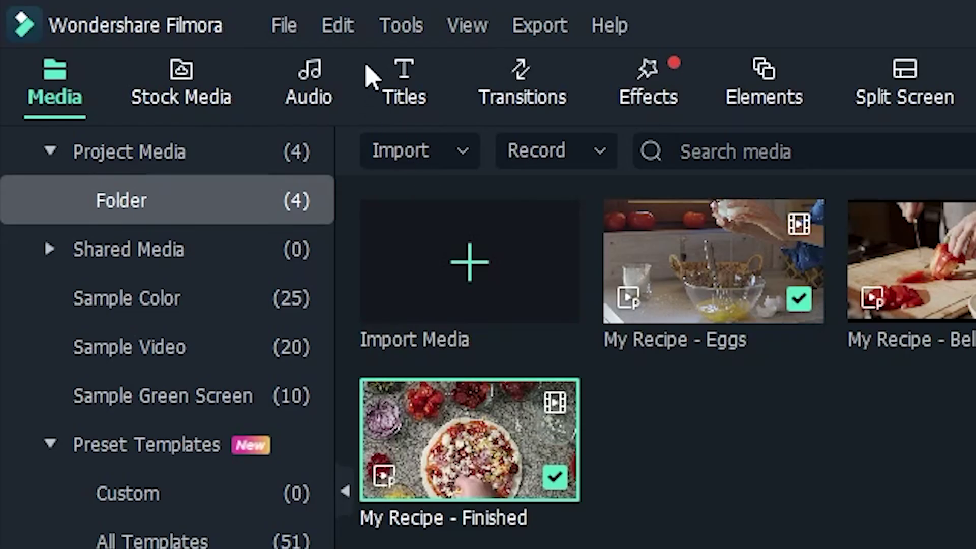
Add a lower-third title reading 'Step 1. The Dough' above the eggs clip with a preset text style.
left_click(403, 77)
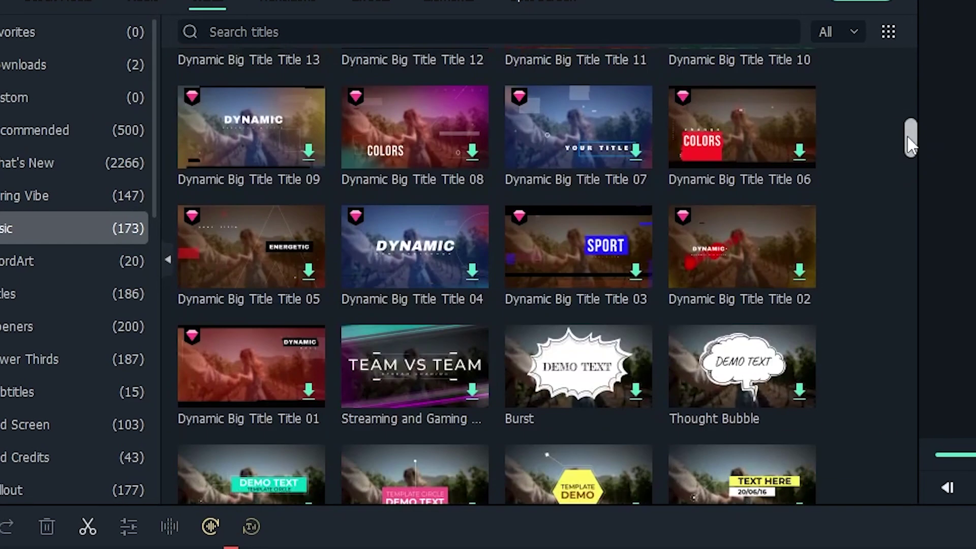
left_click_drag(909, 138, 913, 221)
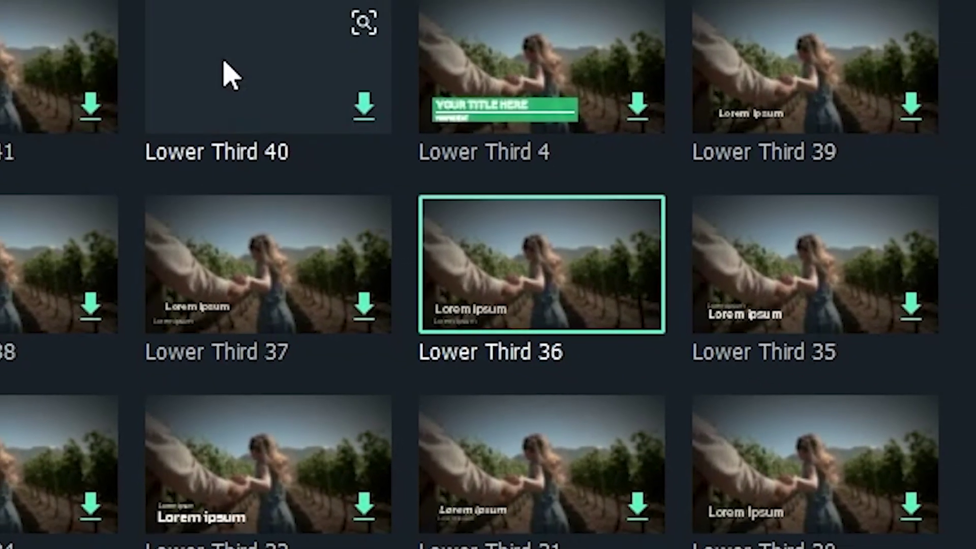
left_click_drag(513, 83, 450, 239)
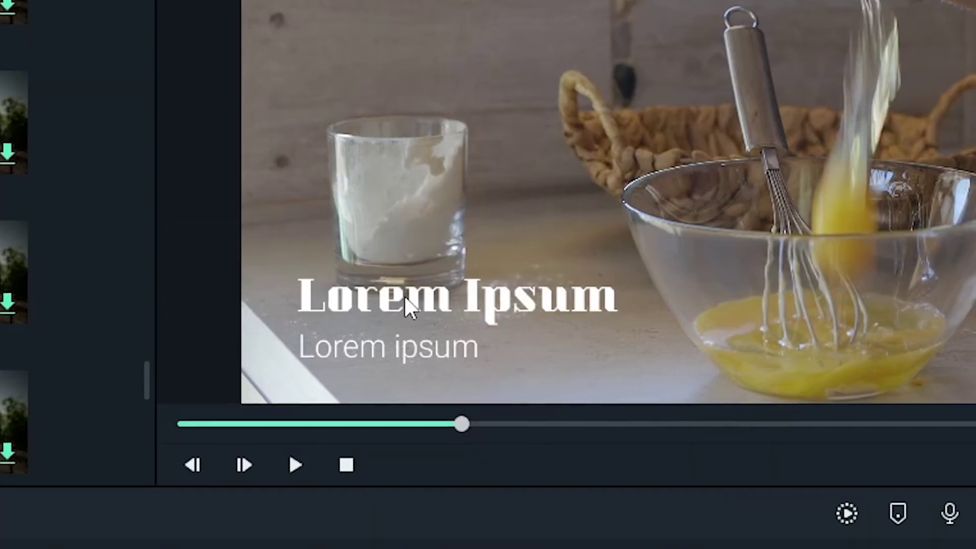
double_click(404, 295)
type("S")
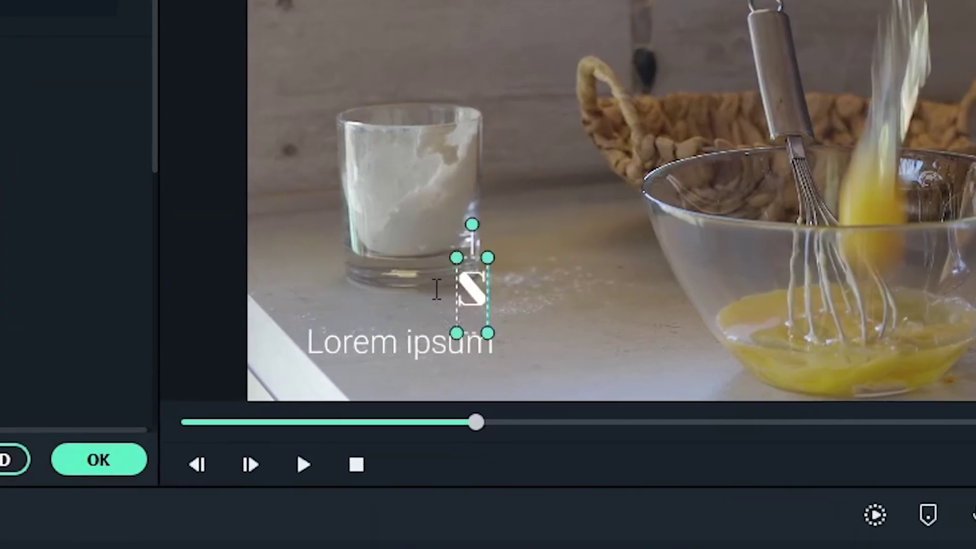
type("tep 1. The Dough")
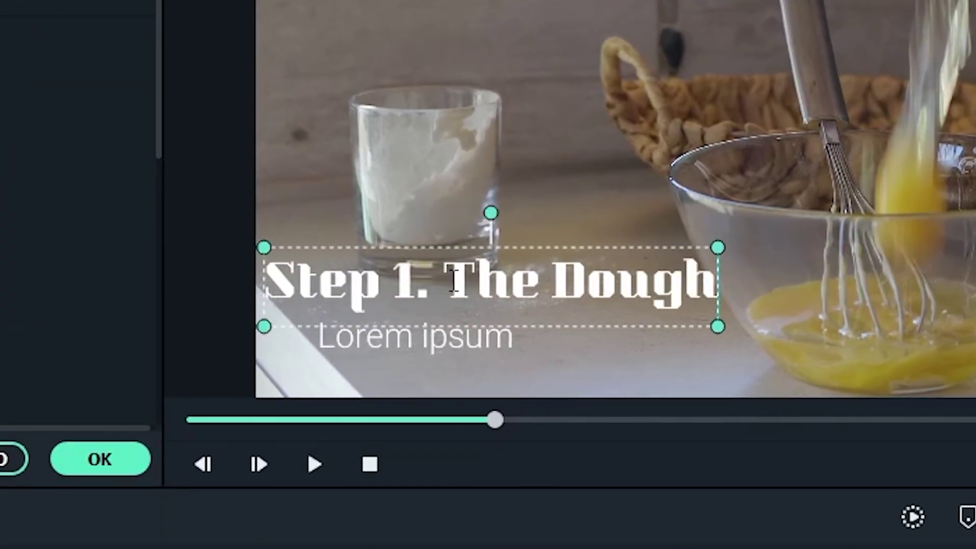
left_click(303, 167)
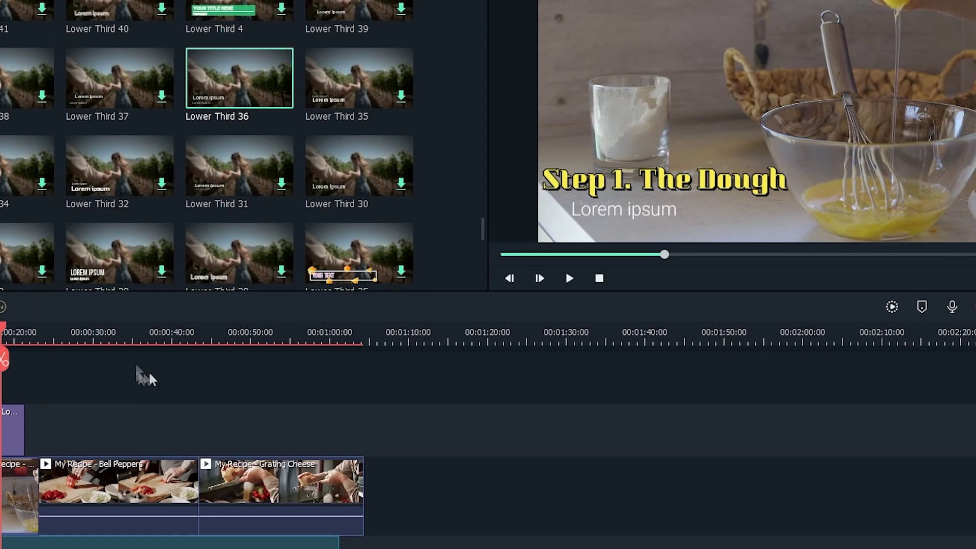
Add a second lower-third at the playhead reading 'Step 2. Toppings'.
left_click_drag(246, 82, 96, 422)
double_click(98, 422)
type("Step 2. Toppings")
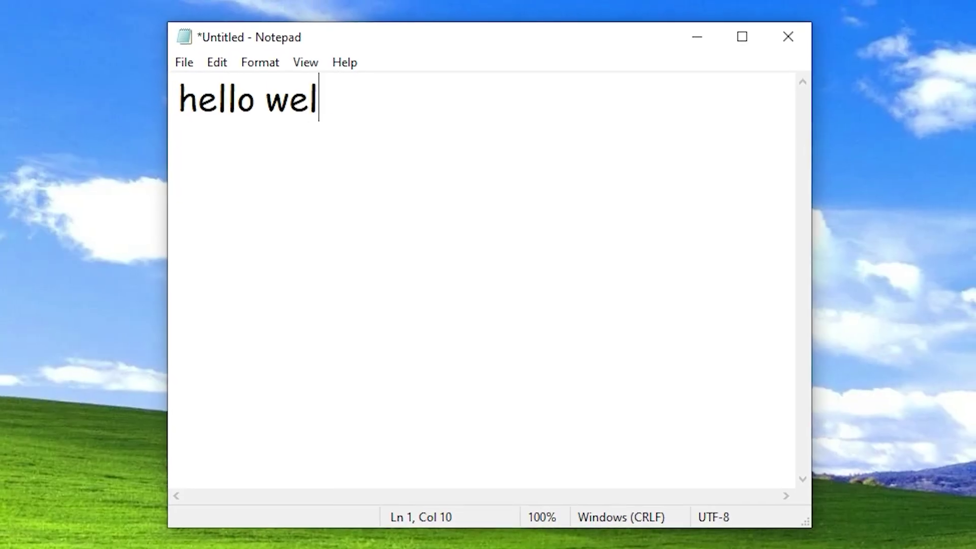
Finish typing the greeting 'hello welcome to my youtube tutorial :)))))))' in the note.
type("come to my youtube tutorial :))))))")
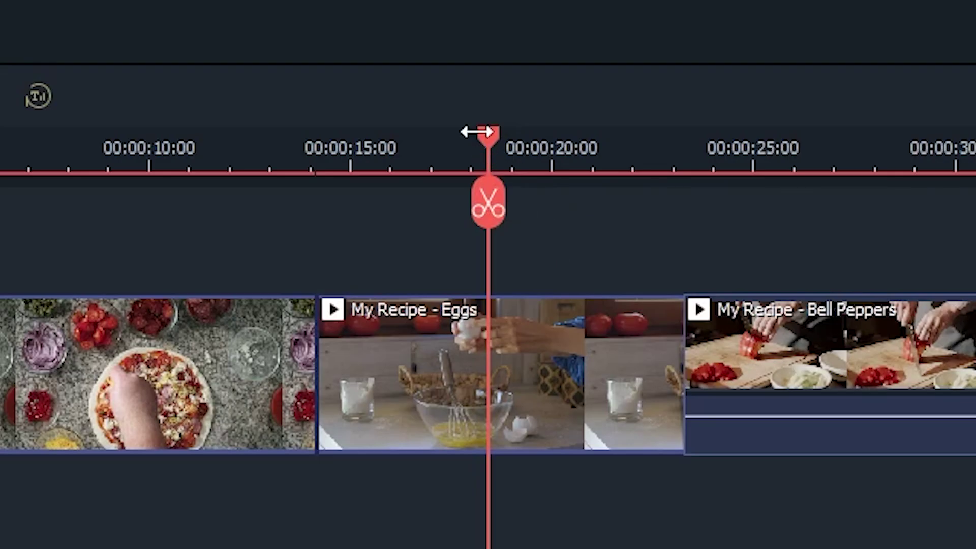
Return the playhead to 0 and start a voiceover recording using Input Audio.
left_click_drag(505, 148, 211, 157)
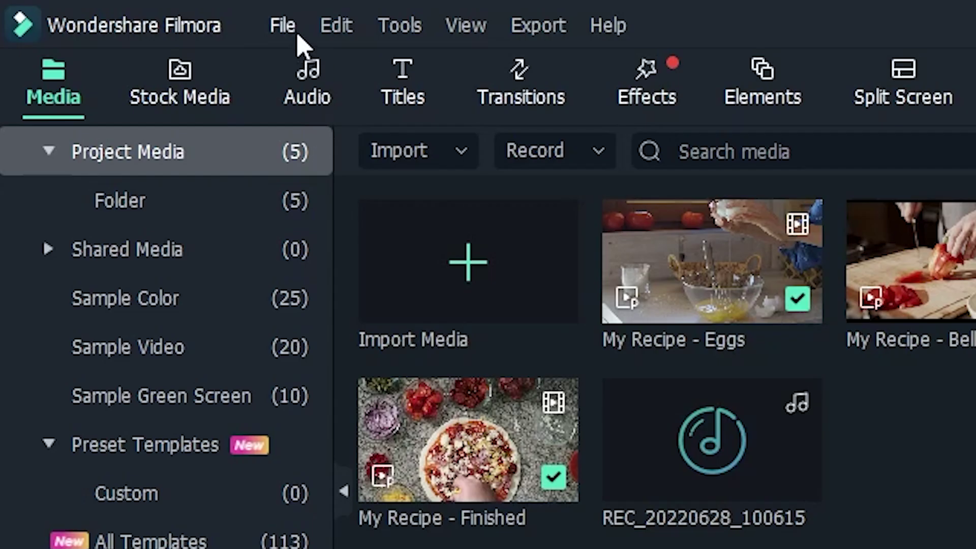
left_click(298, 37)
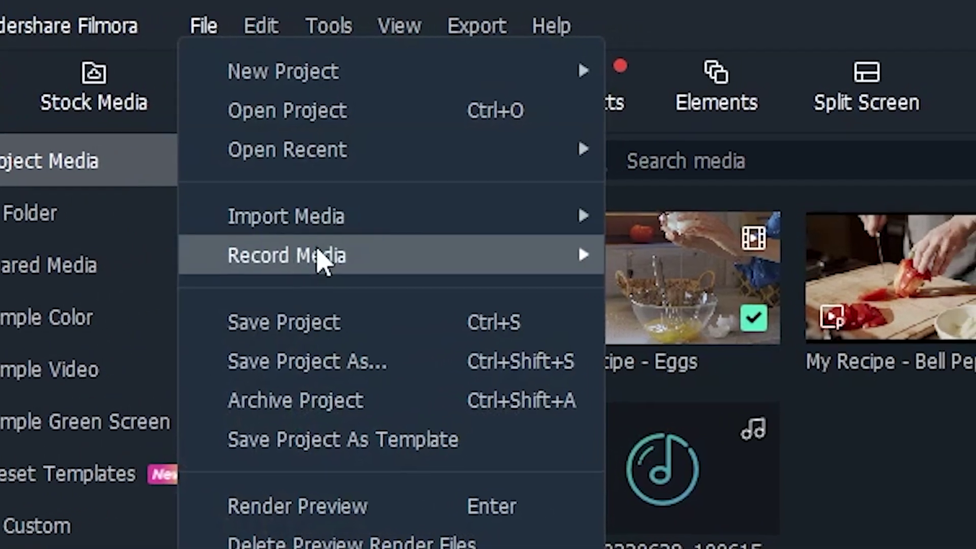
mouse_move(545, 247)
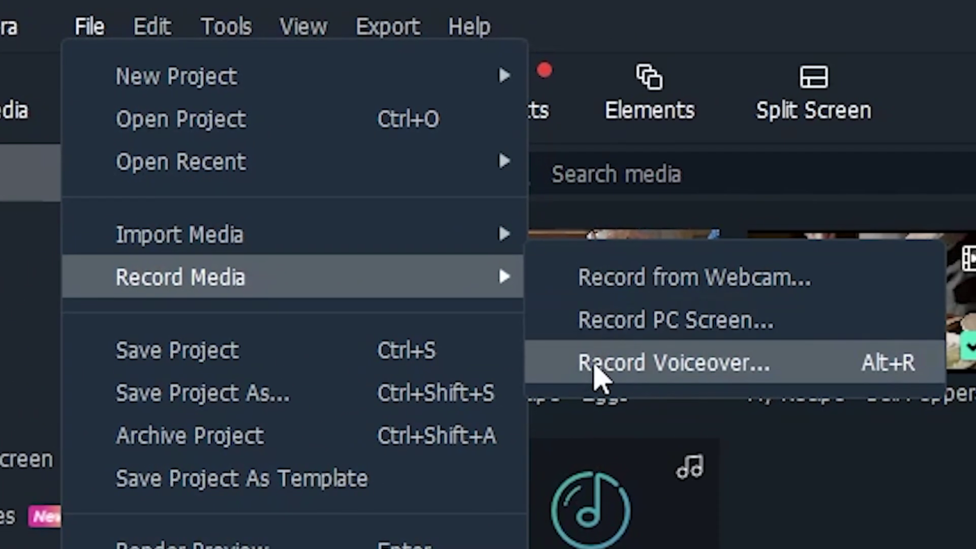
left_click(598, 376)
left_click(499, 183)
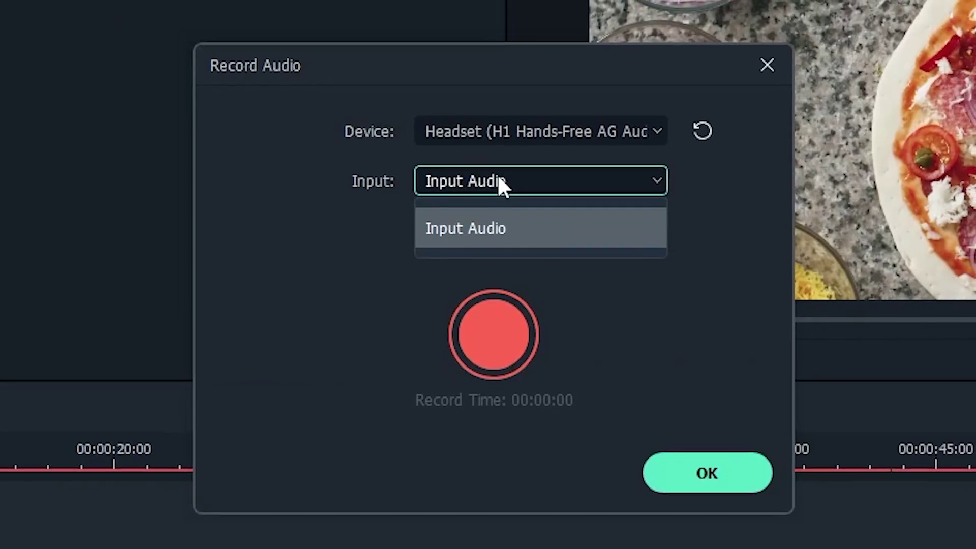
left_click(499, 181)
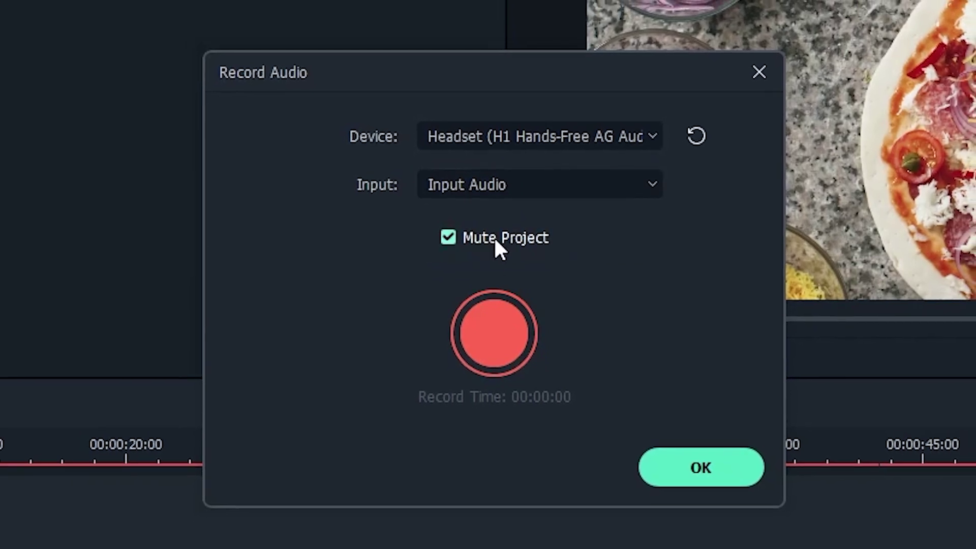
left_click(492, 332)
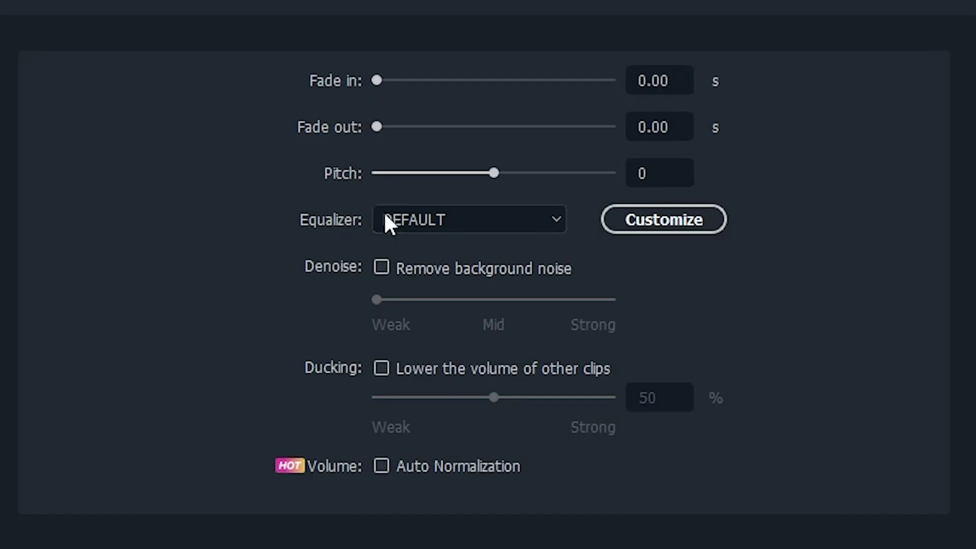
Drag the audio clip's Fade in slider to 0.86 s.
left_click_drag(376, 82, 401, 84)
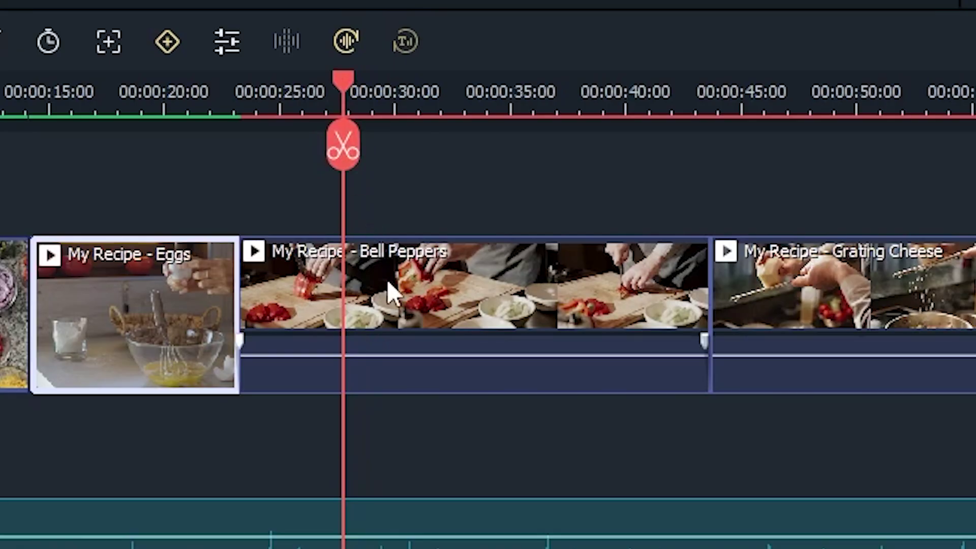
Add a freeze frame to the Bell Peppers clip via Tools > Freeze Frame.
left_click(401, 305)
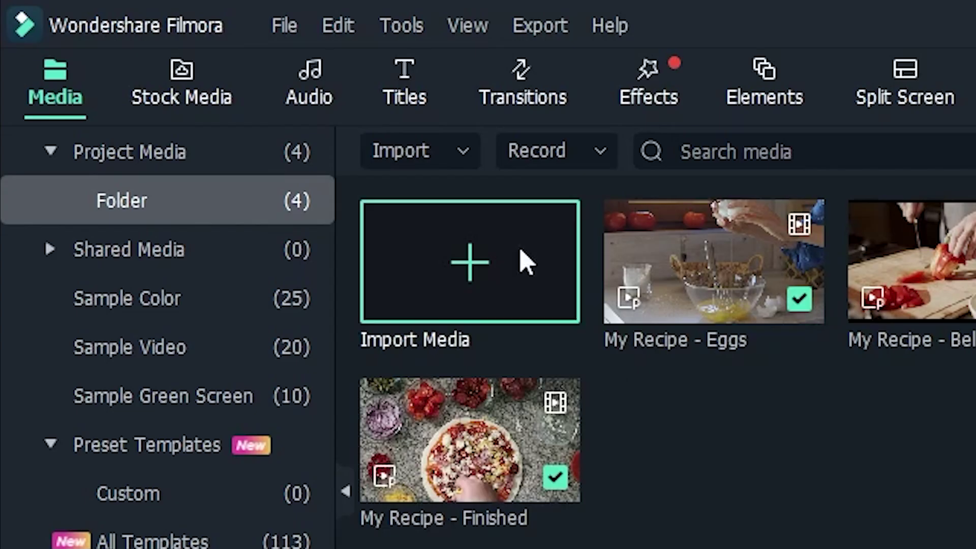
left_click(393, 28)
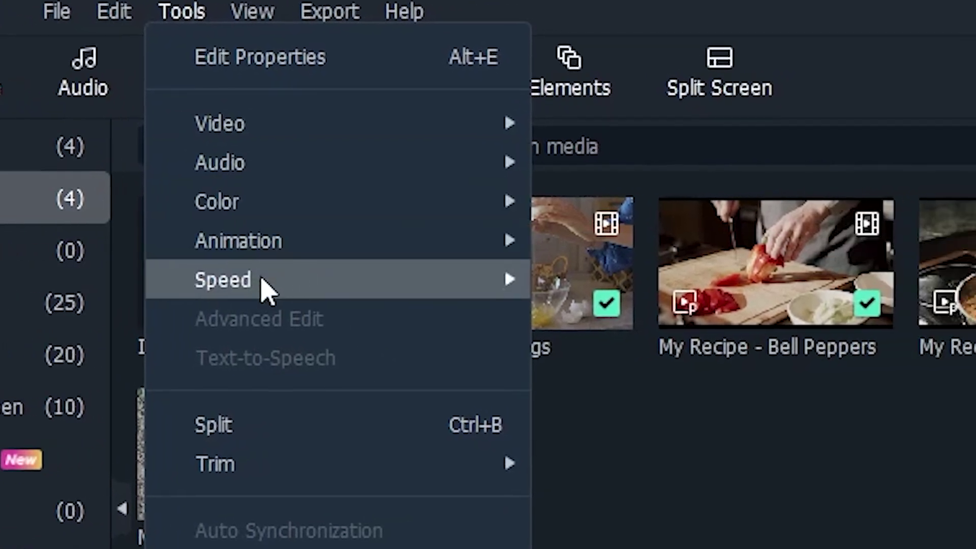
mouse_move(483, 285)
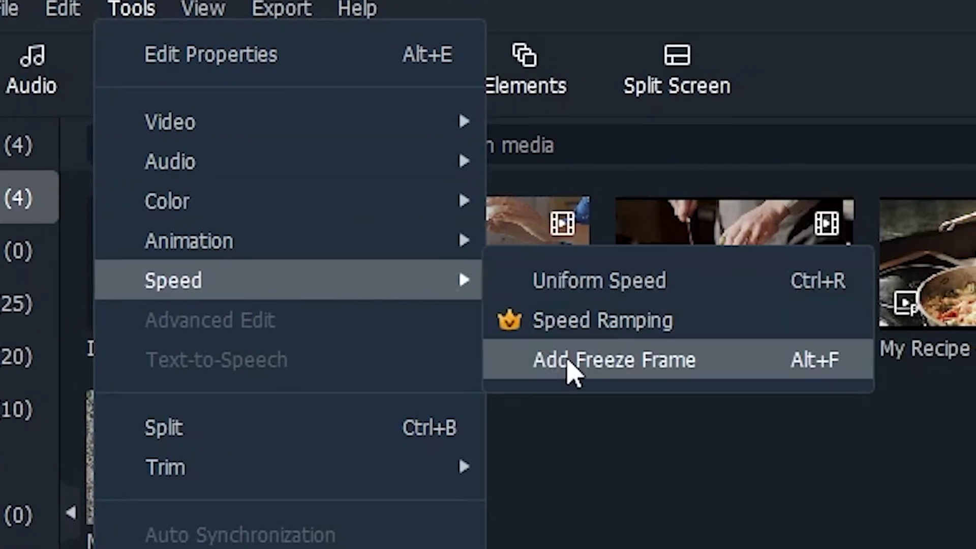
left_click(568, 359)
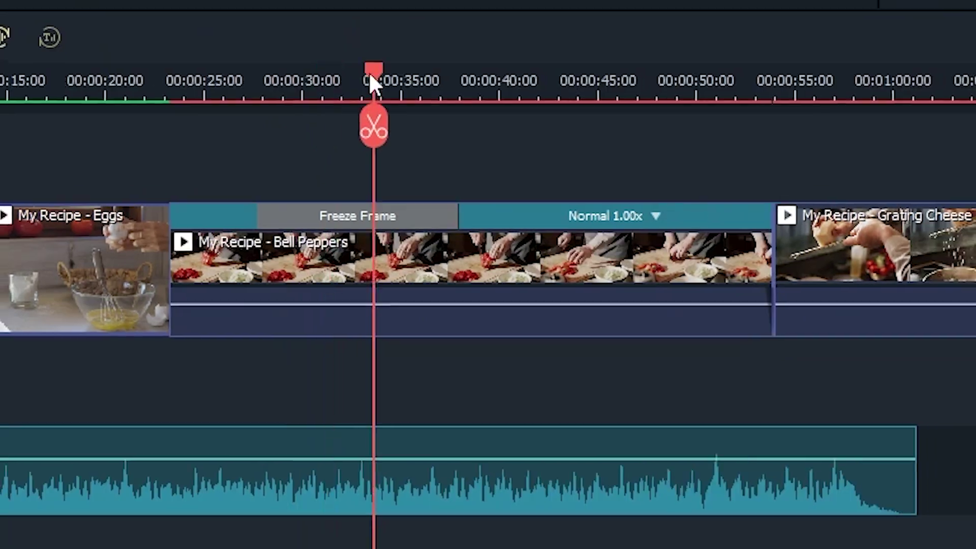
Set the freeze frame segment's duration to 00:00:15:06.
left_click_drag(368, 72, 298, 66)
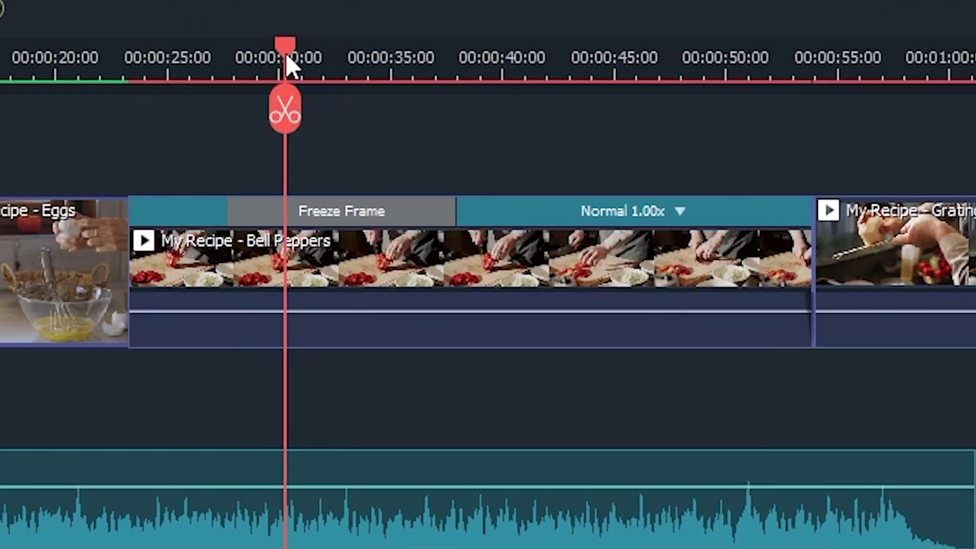
right_click(344, 209)
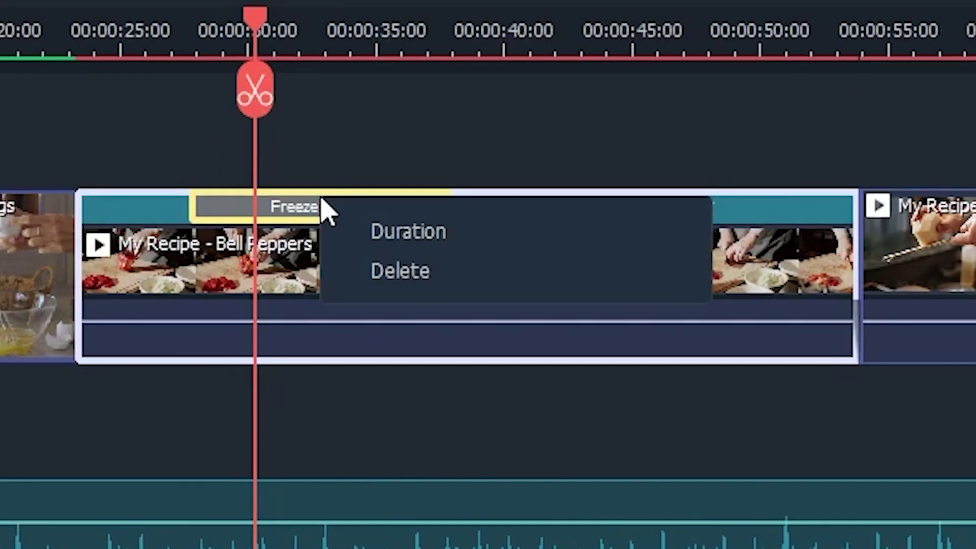
left_click(366, 232)
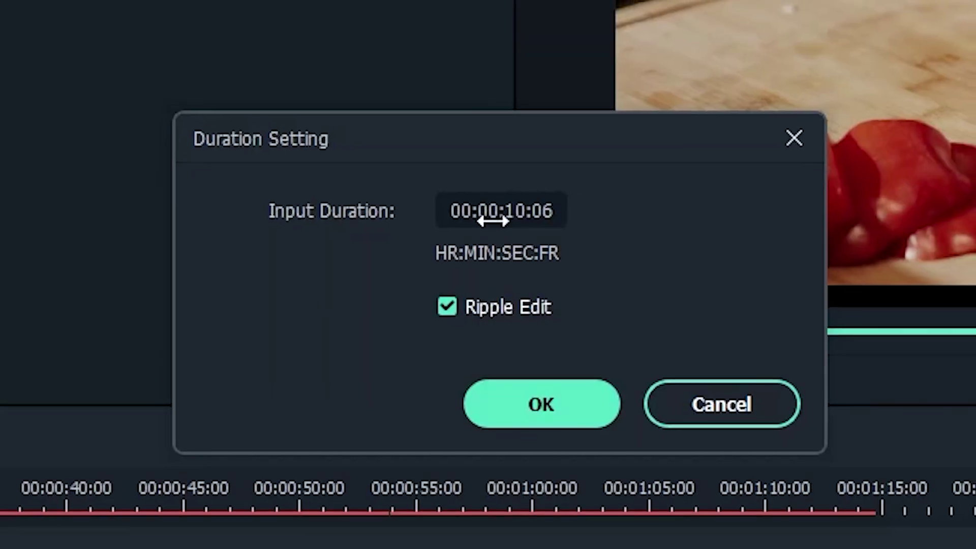
double_click(493, 218)
left_click(525, 213)
key("BackSpace")
type("5")
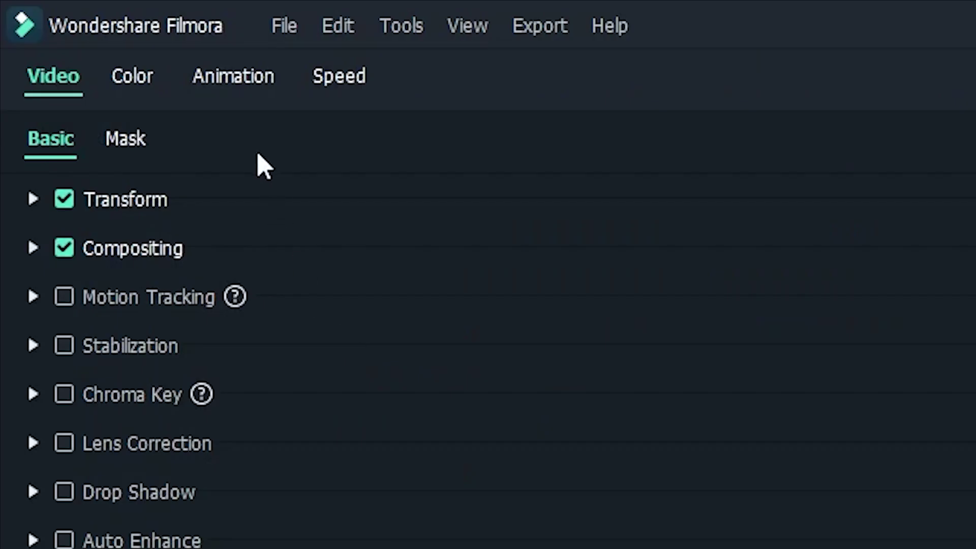
Keyframe the Eggs clip at about 16 s and 18 s, scaling to about 152% on the cracking egg.
left_click(228, 83)
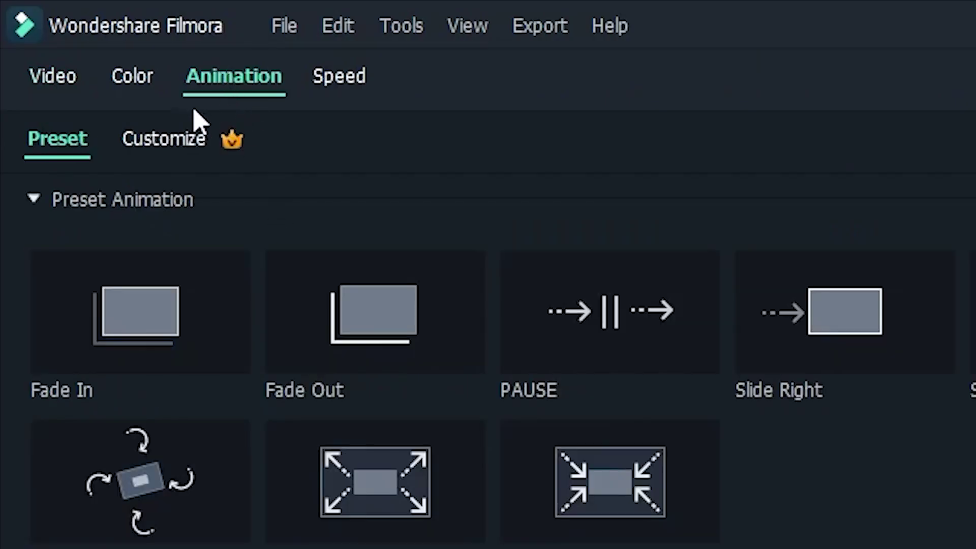
left_click(168, 145)
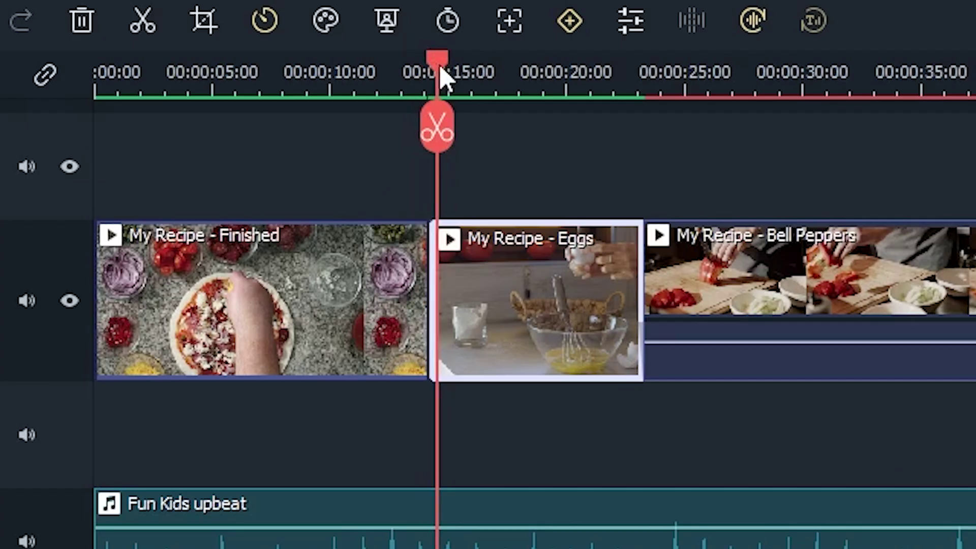
left_click_drag(441, 70, 489, 75)
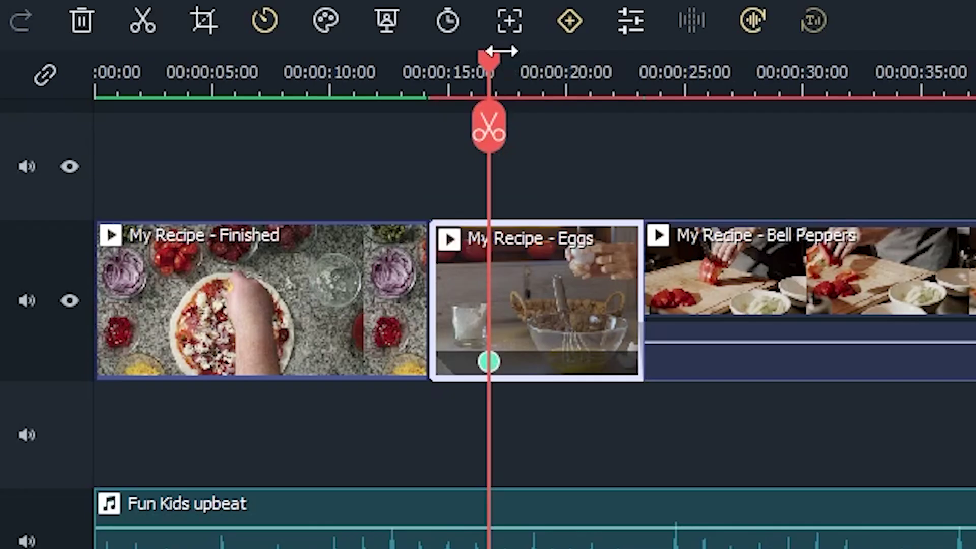
left_click_drag(496, 71, 540, 56)
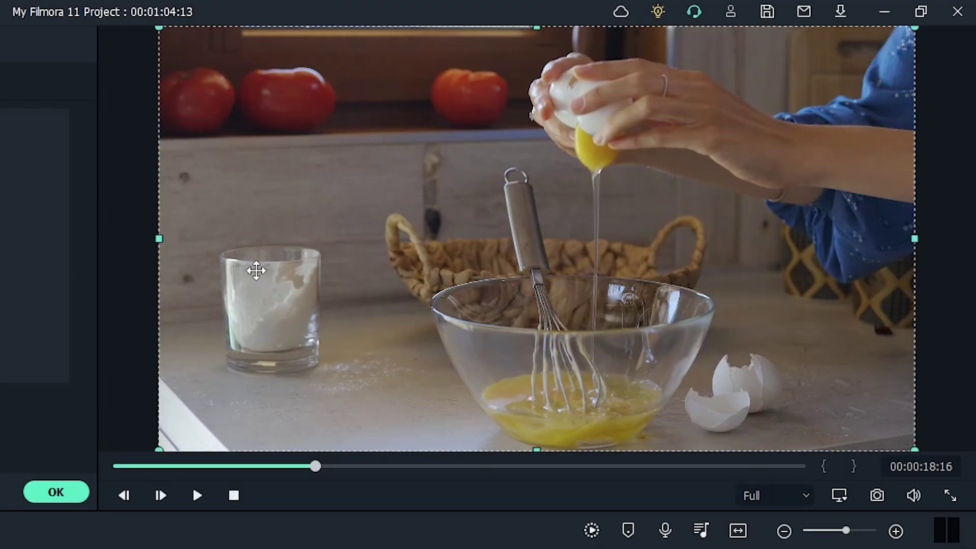
left_click_drag(159, 450, 7, 544)
left_click_drag(560, 193, 641, 167)
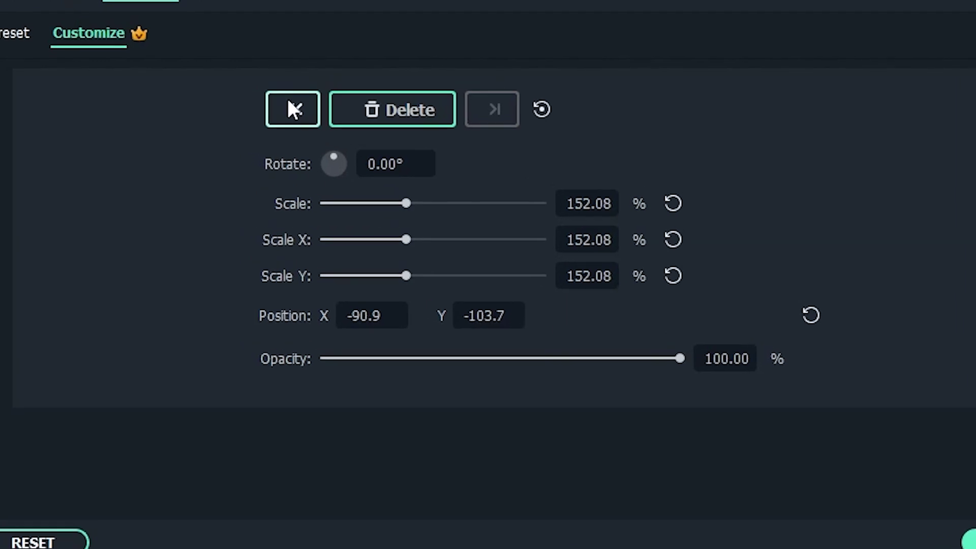
Jump between the Eggs clip's two keyframes to check the zoom.
left_click(294, 109)
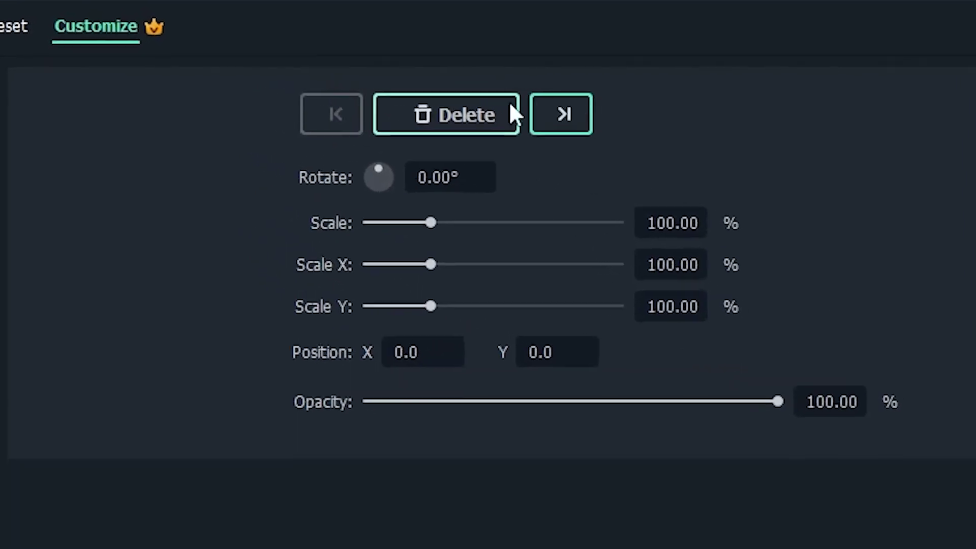
left_click(492, 108)
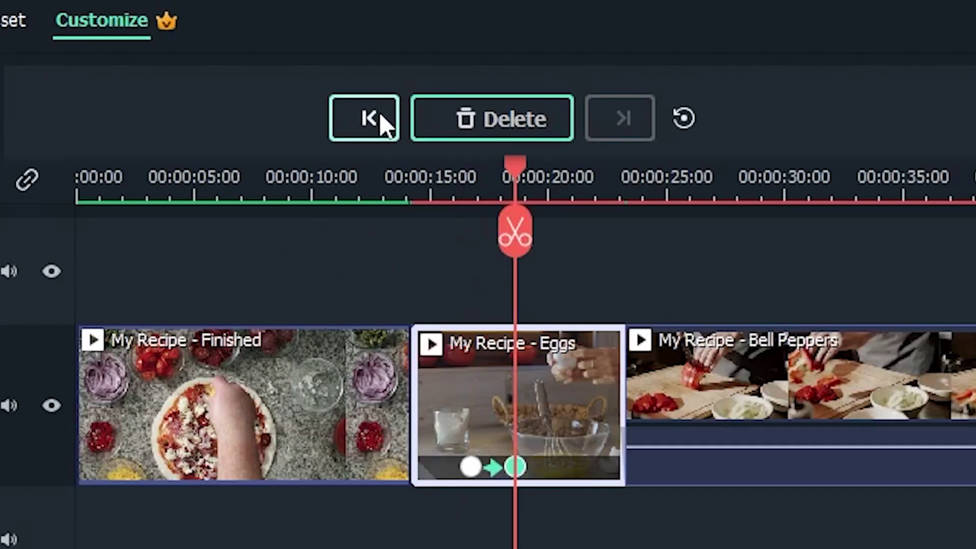
left_click(381, 115)
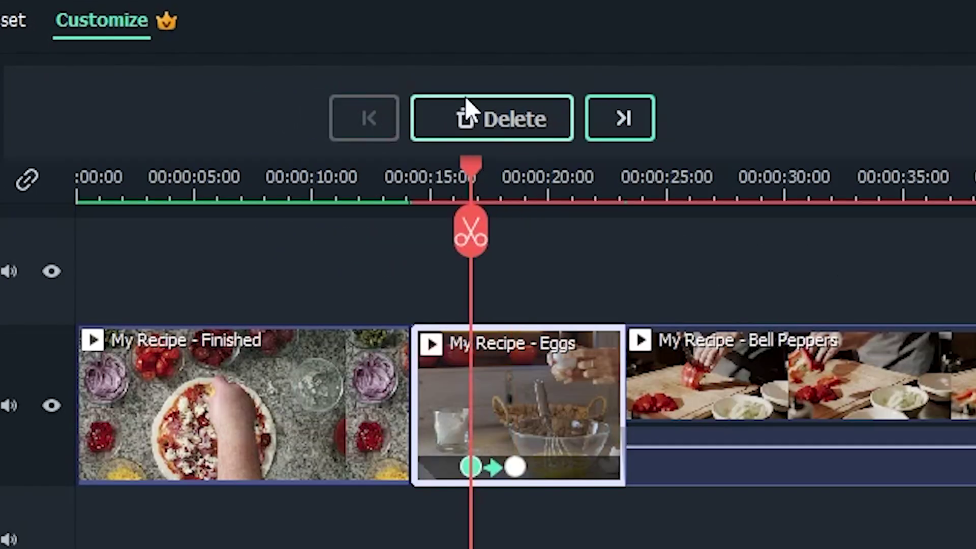
left_click(607, 118)
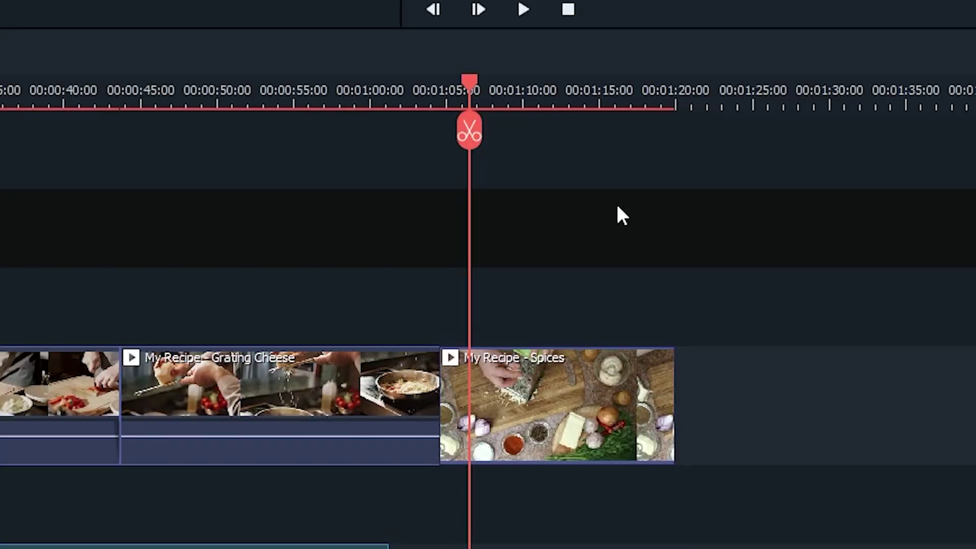
Duplicate the Spices clip and drop the copy onto video track 2 above the original.
left_click(542, 392)
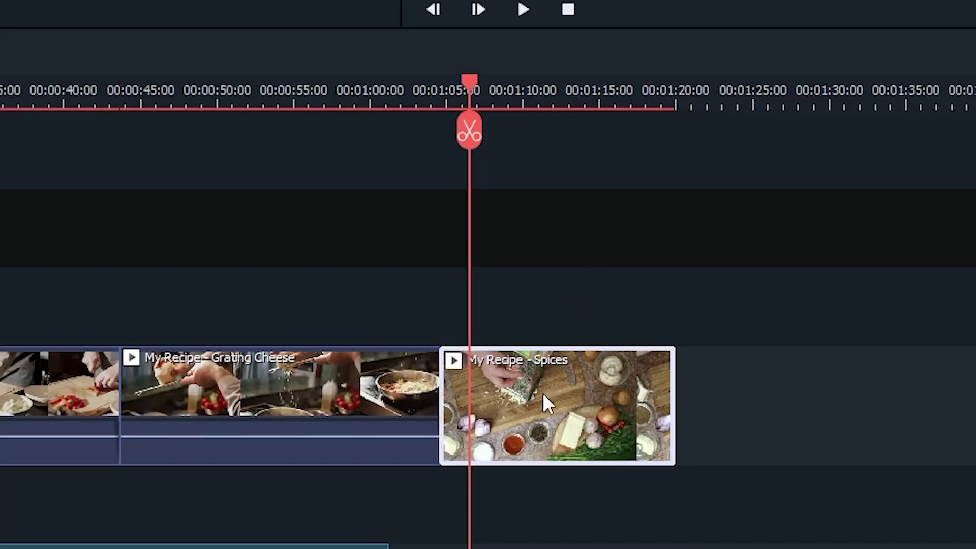
right_click(543, 393)
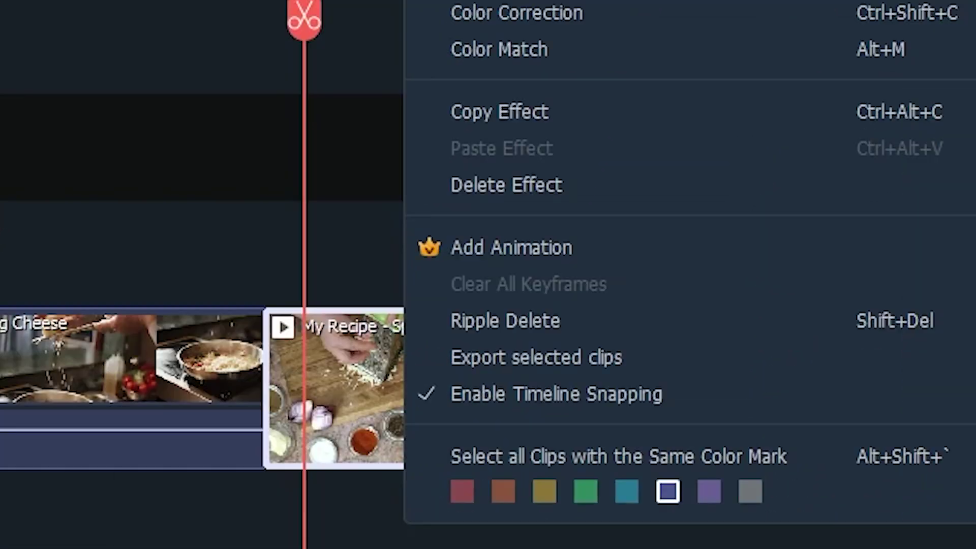
left_click(544, 94)
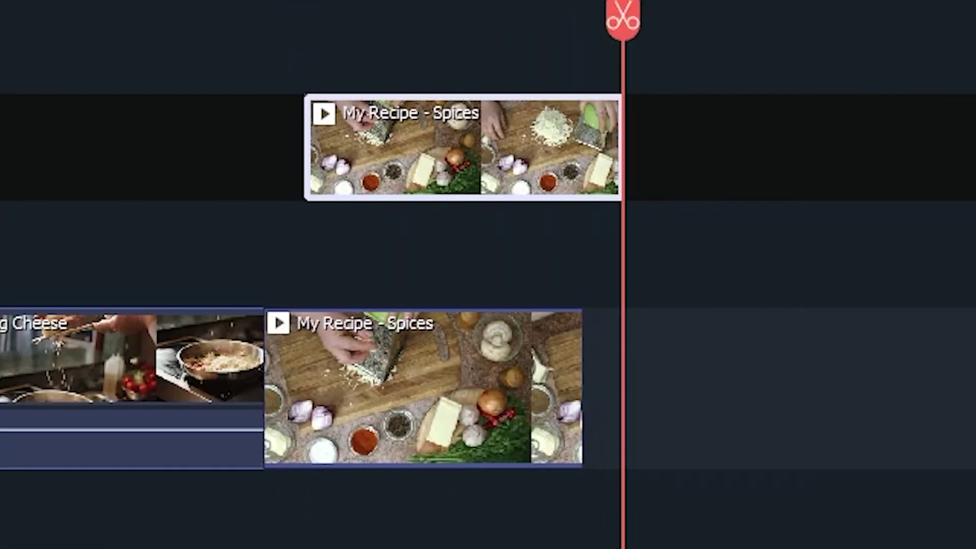
left_click_drag(398, 138, 347, 252)
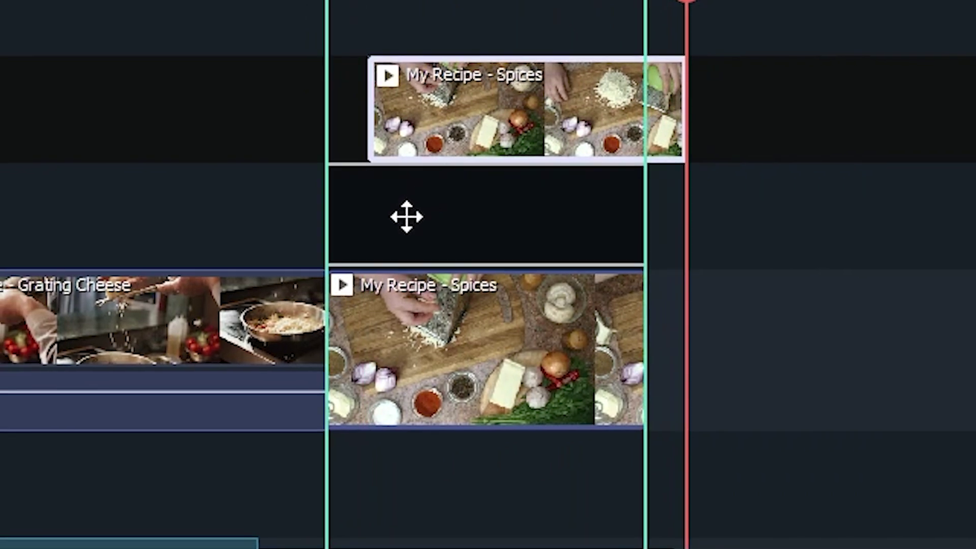
left_click_drag(405, 217, 407, 218)
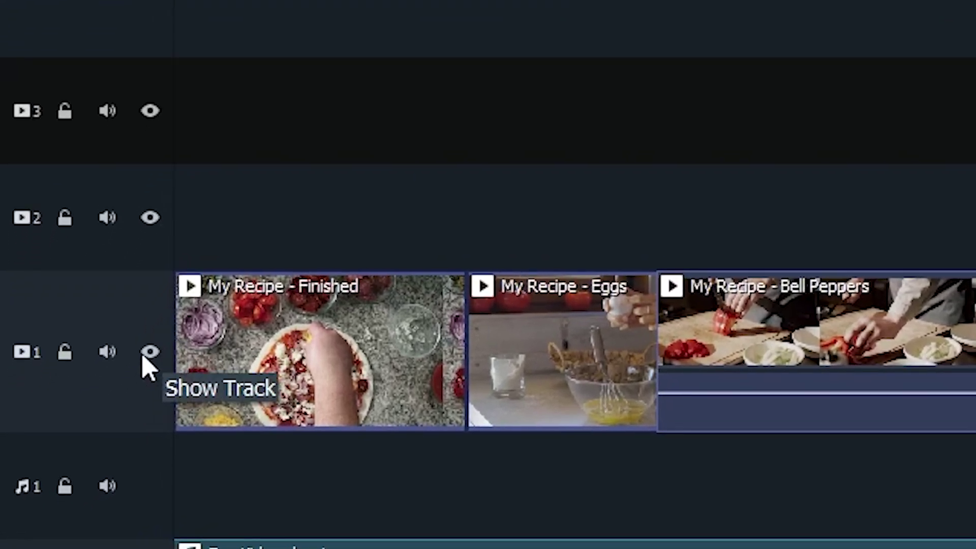
Hide video track 1 and apply a Rectangle mask to the upper Spices clip.
left_click(149, 352)
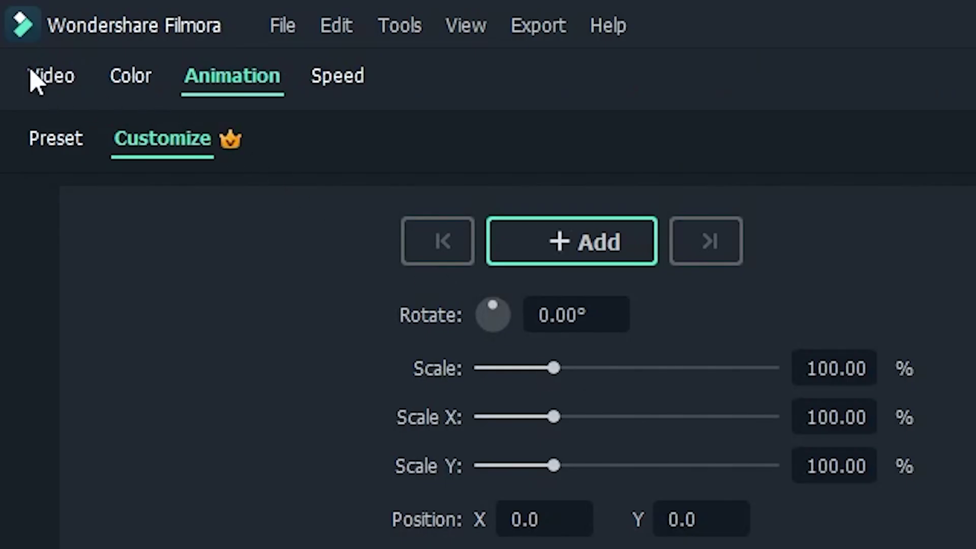
left_click(37, 80)
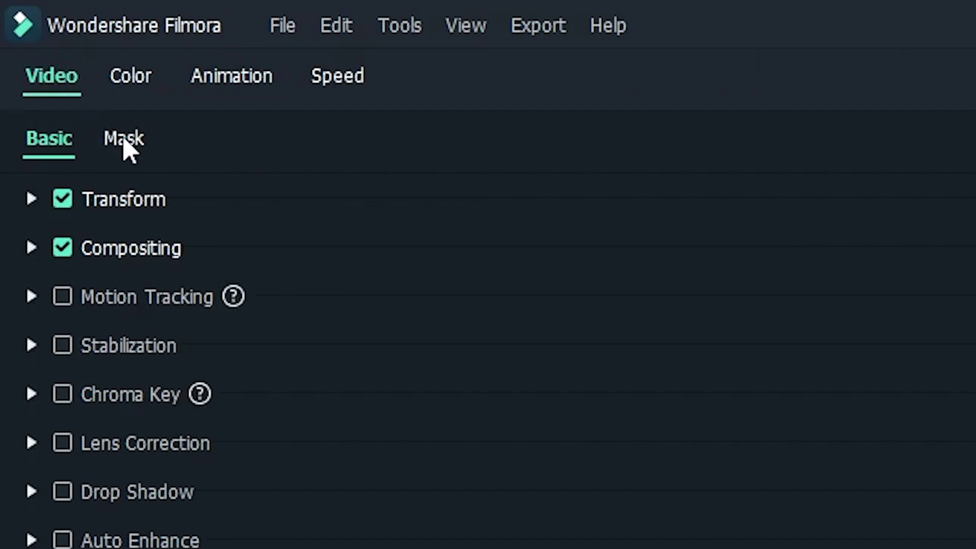
left_click(124, 142)
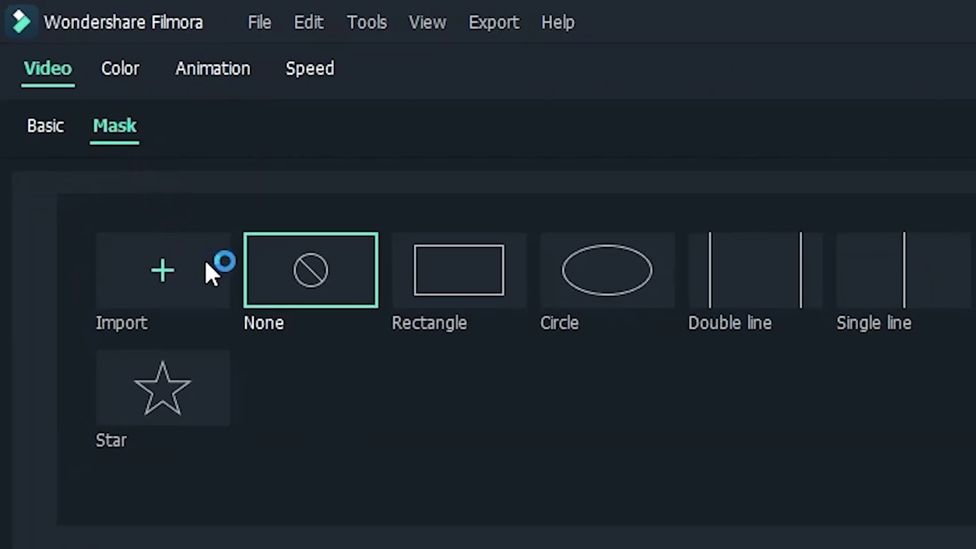
left_click(437, 282)
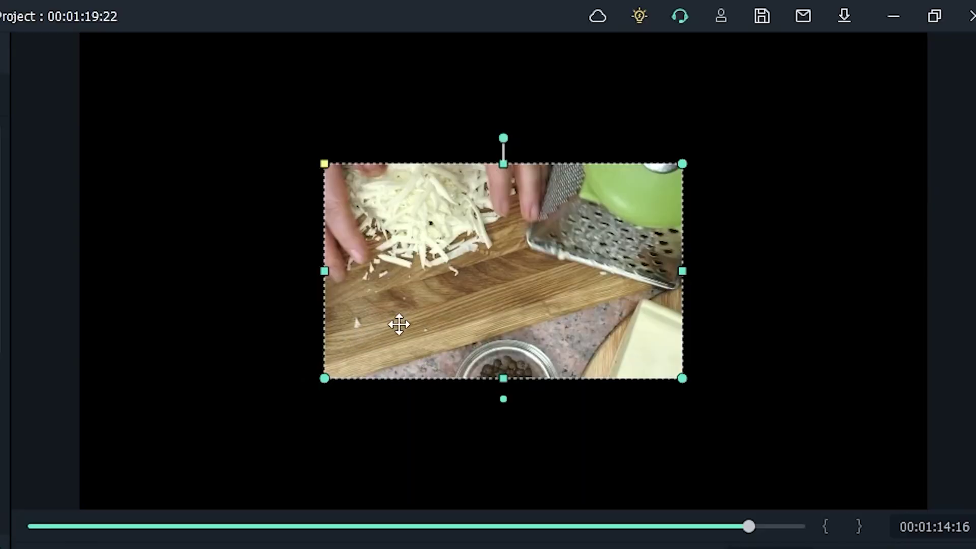
Shrink and move the rectangle mask tightly around the red spice bowl.
left_click_drag(399, 322, 328, 446)
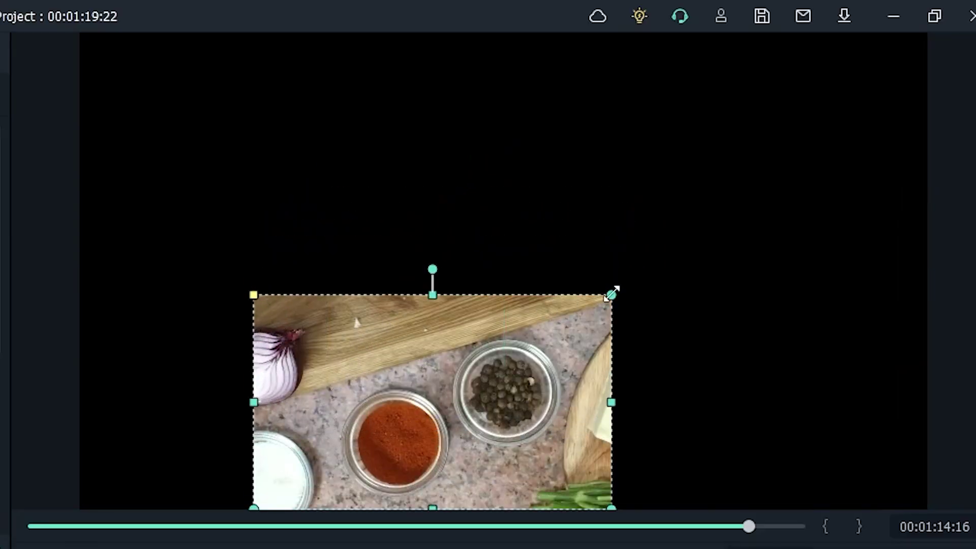
left_click_drag(613, 293, 516, 351)
left_click_drag(438, 379, 414, 408)
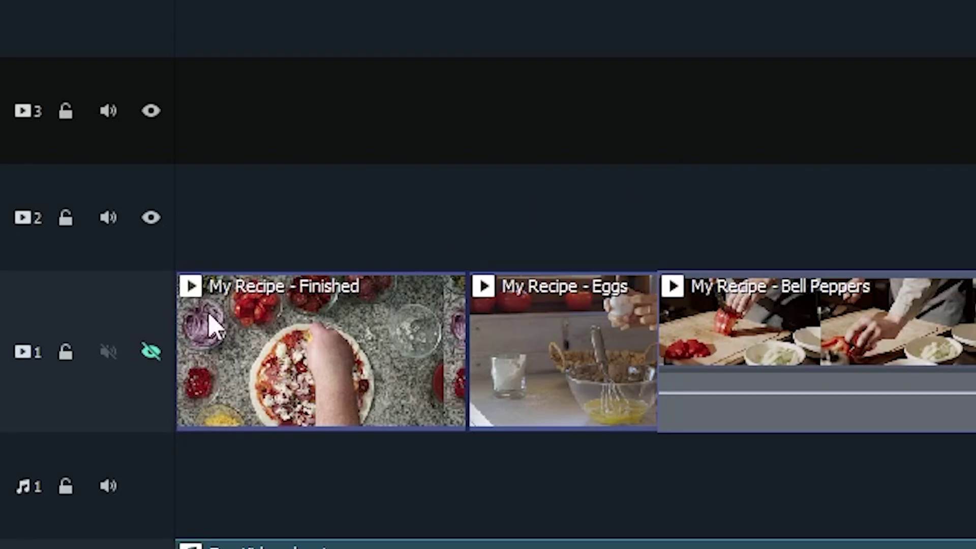
Unhide track 1 and lower the original Spices clip's opacity to about 37%.
left_click(151, 357)
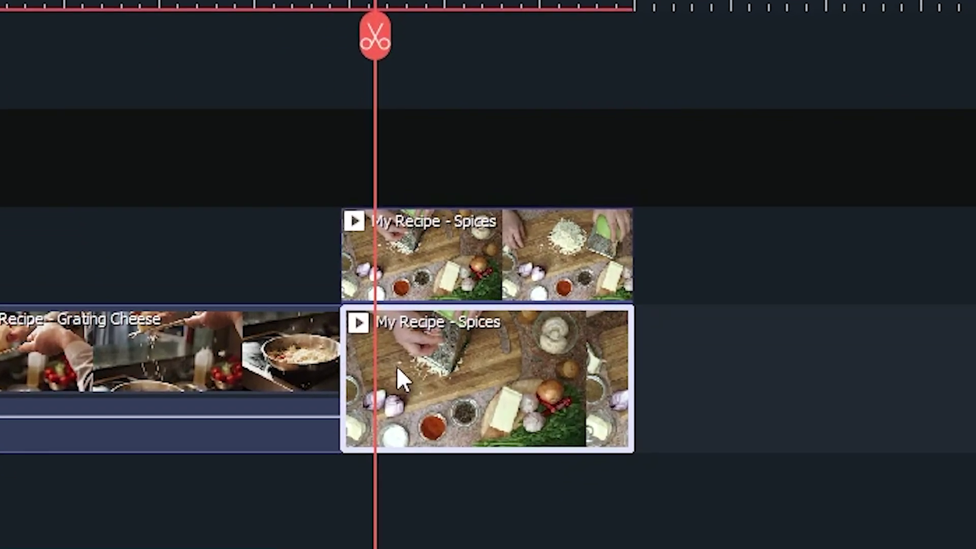
double_click(398, 369)
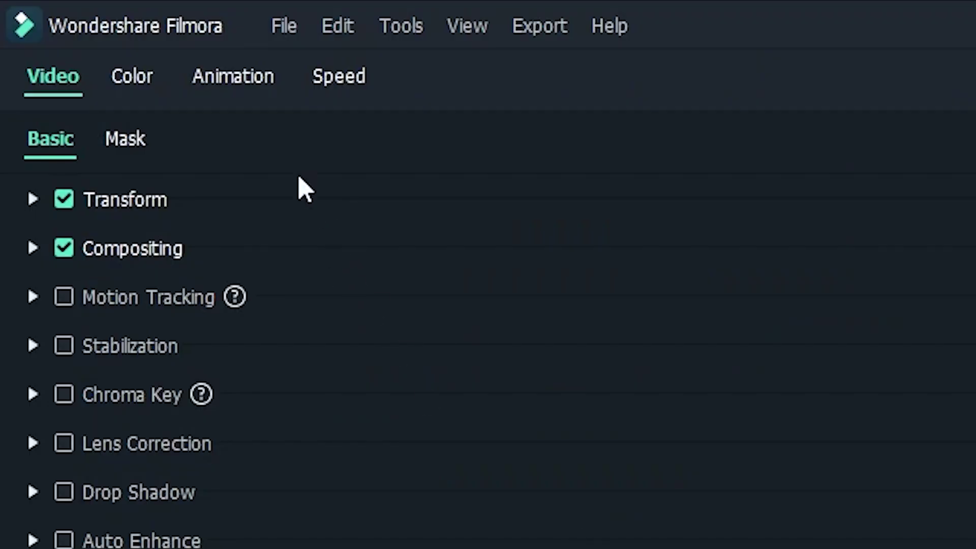
left_click(245, 76)
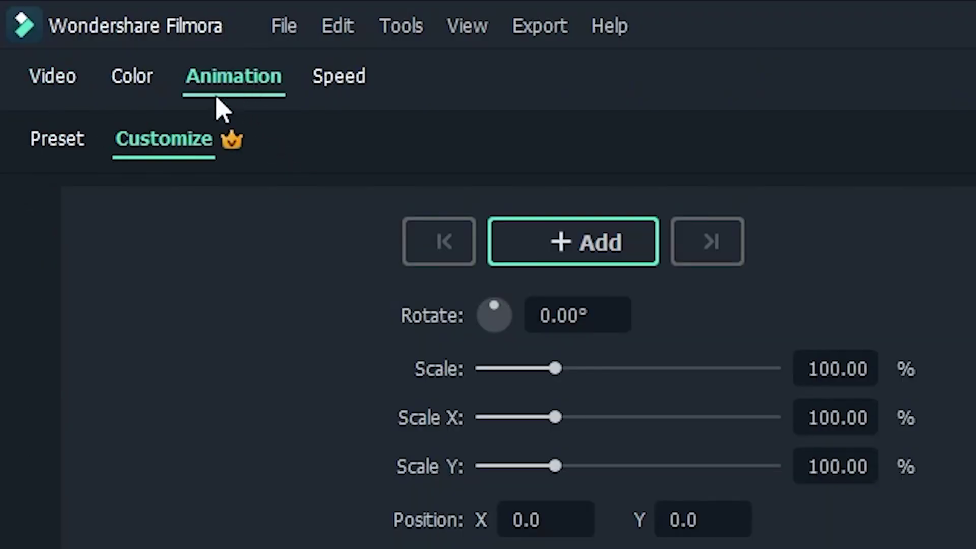
left_click_drag(718, 451, 546, 432)
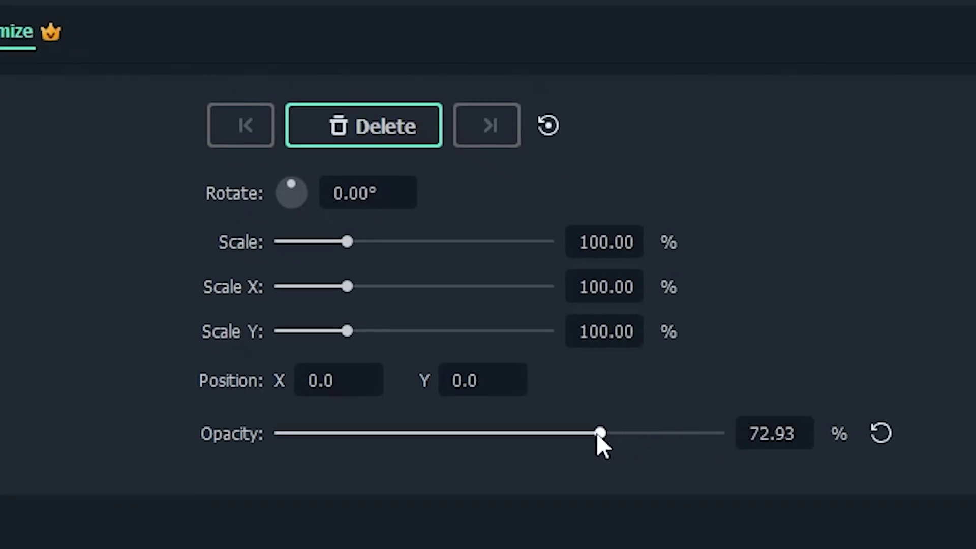
left_click_drag(517, 496, 377, 495)
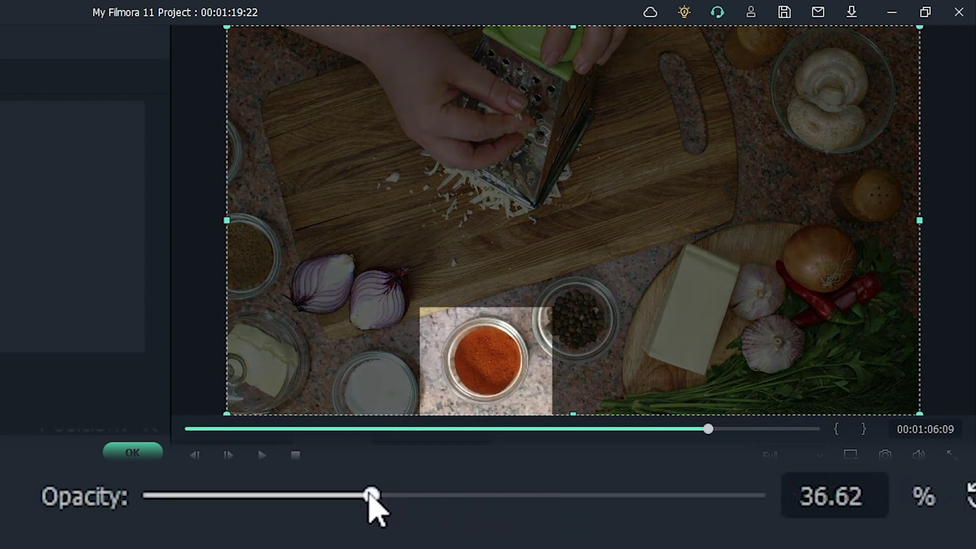